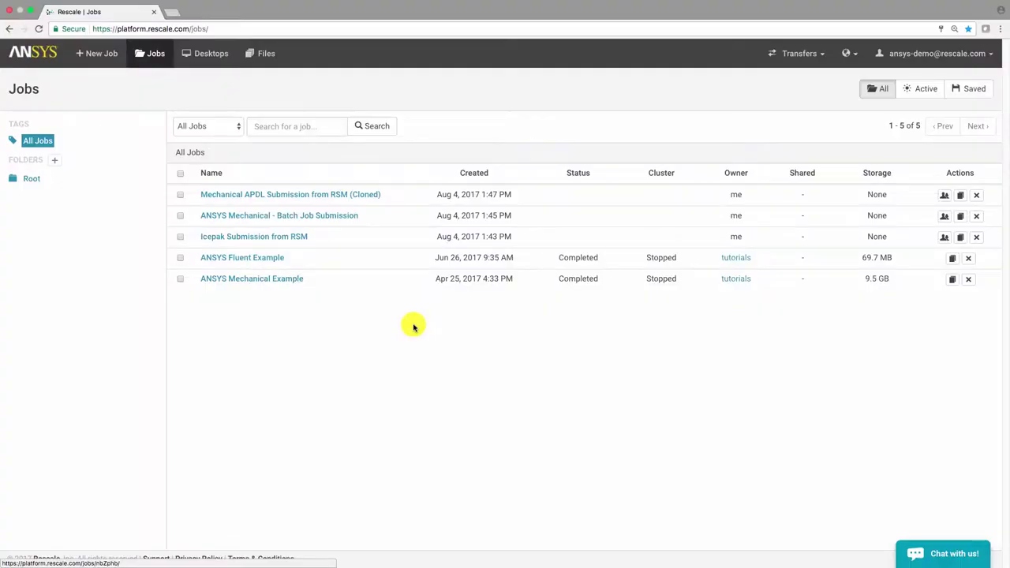
# - Create a new job and title it 'ANSYS Fluent Car External Aerodynamics'
pyautogui.click(105, 57)
pyautogui.click(79, 84)
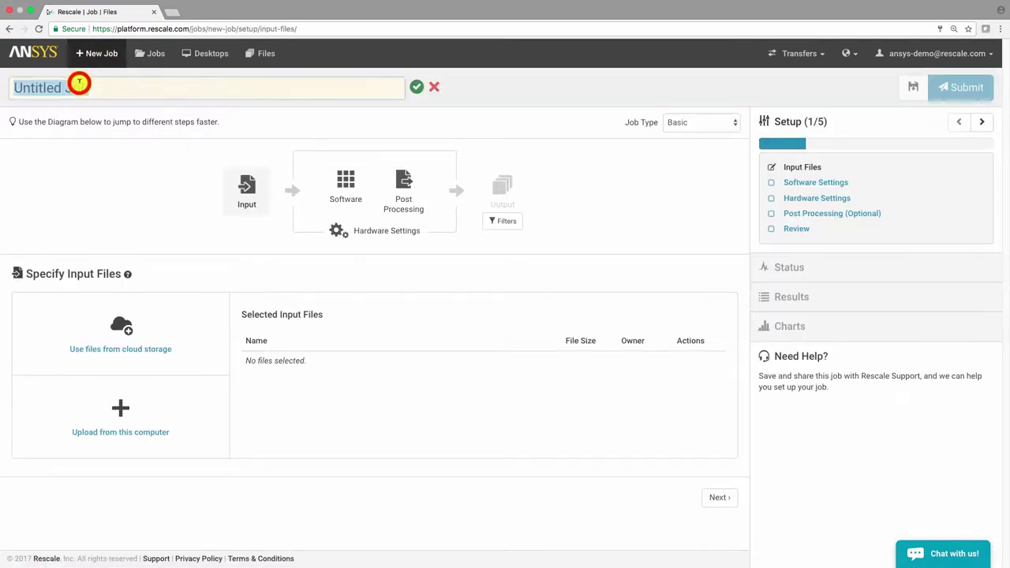
pyautogui.write('ANSYS Fluent Car External Aerodynamics')
pyautogui.press('Return')
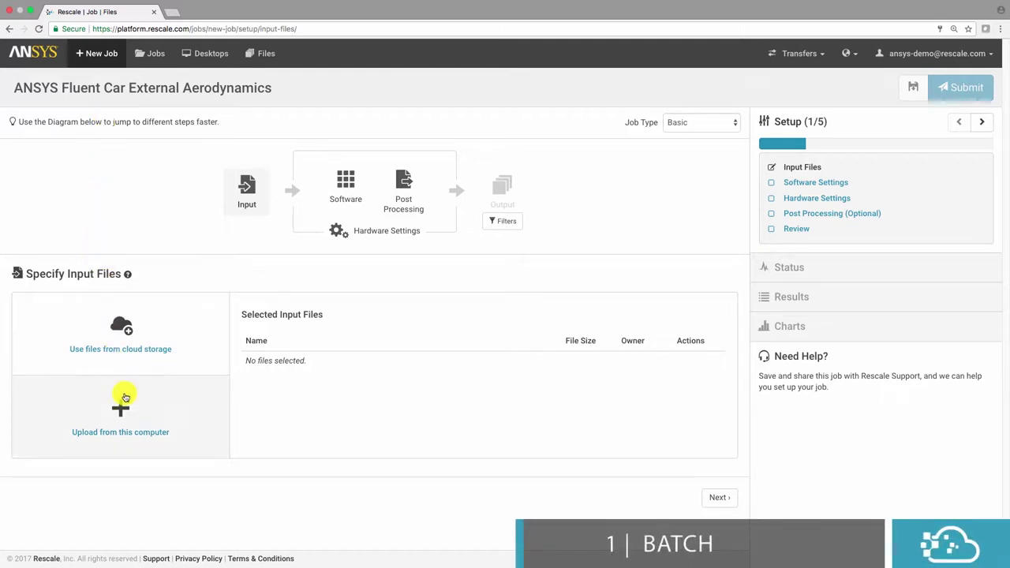
# - Upload run_plot.jou and simple_aero_car.cas.gz from the computer as input files
pyautogui.click(143, 421)
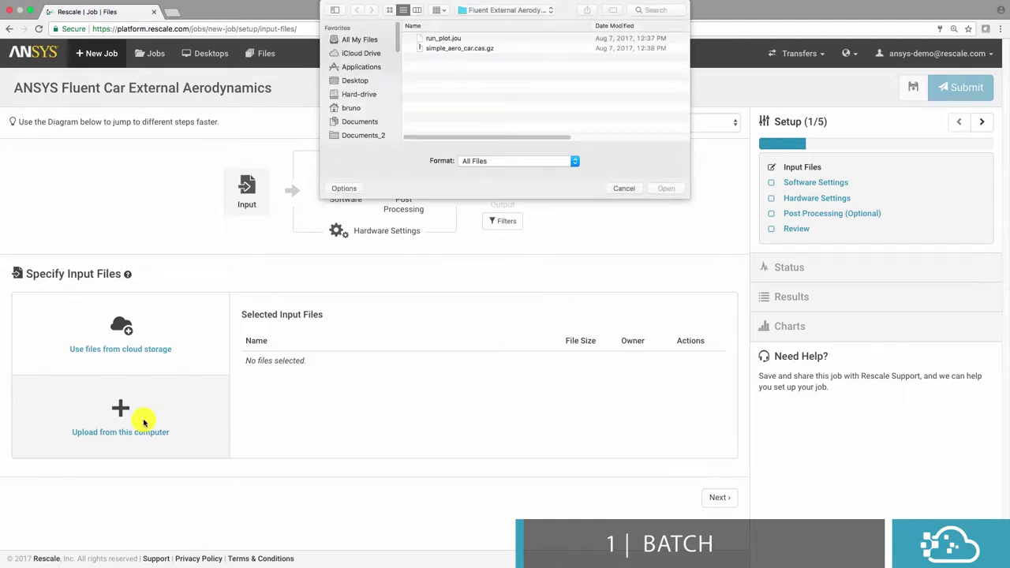
pyautogui.click(443, 37)
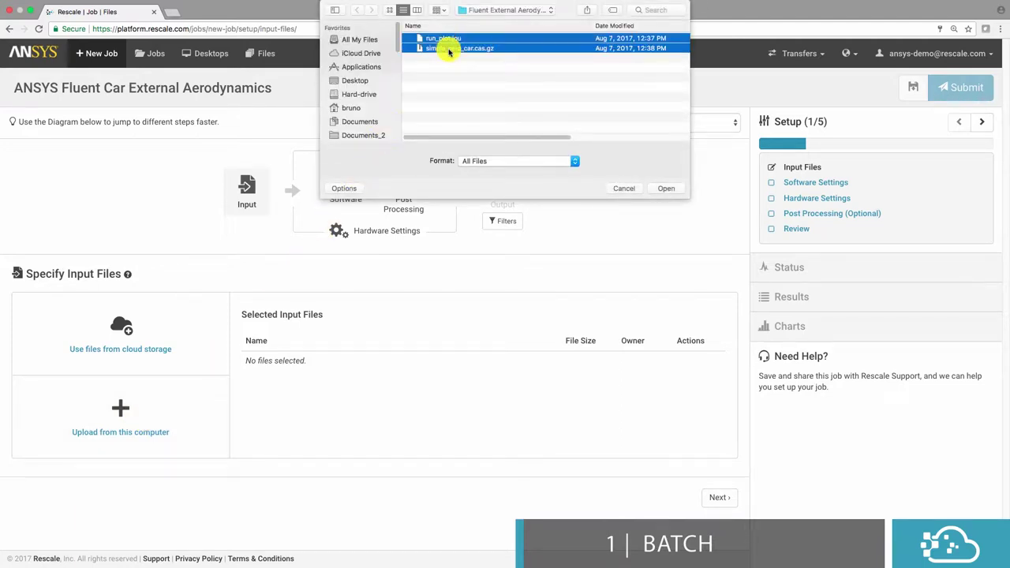
pyautogui.click(655, 188)
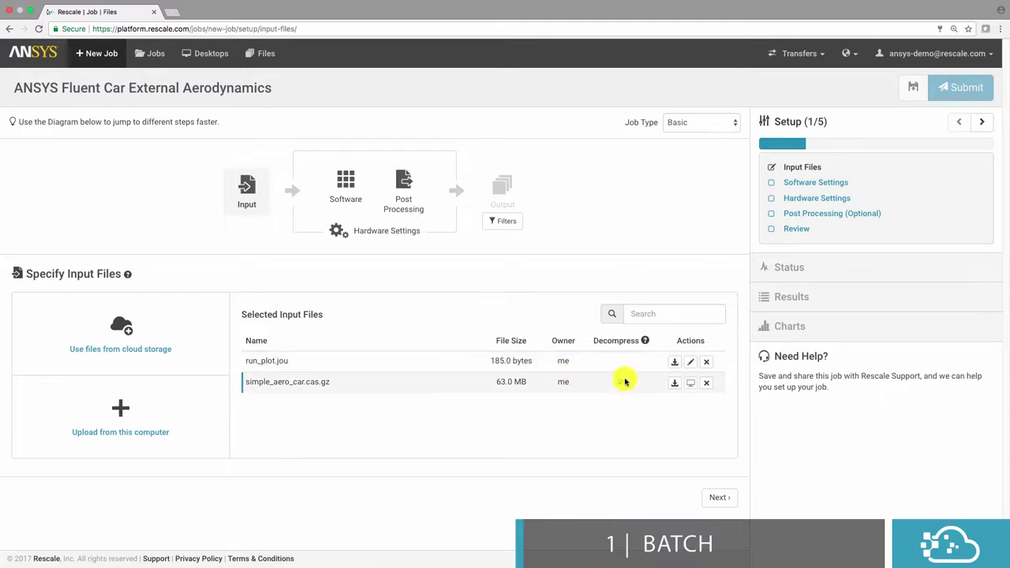
# - Select ANSYS Fluent 18.1 as the software, with its command running the run_plot.jou journal
pyautogui.click(725, 499)
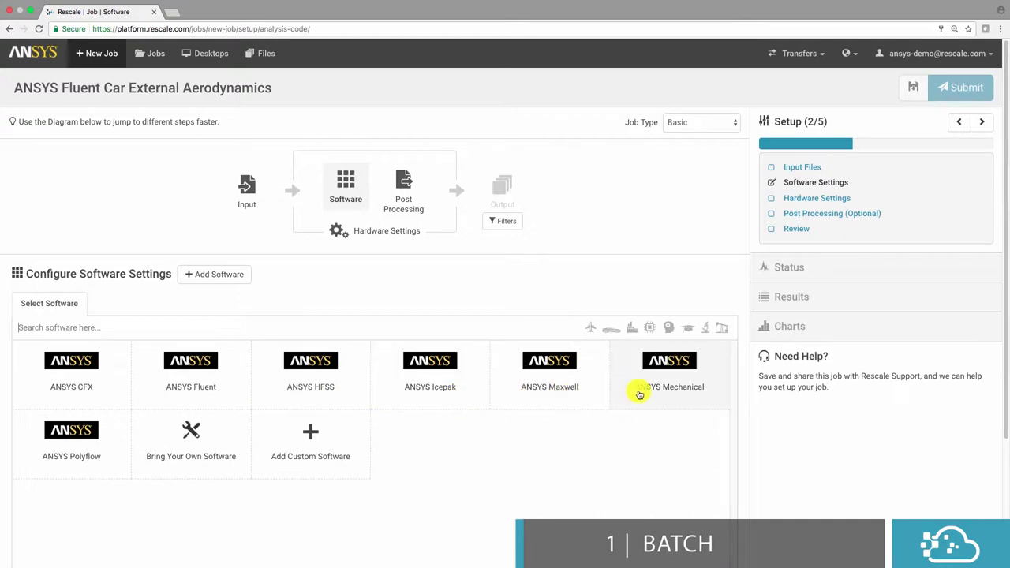
pyautogui.click(189, 371)
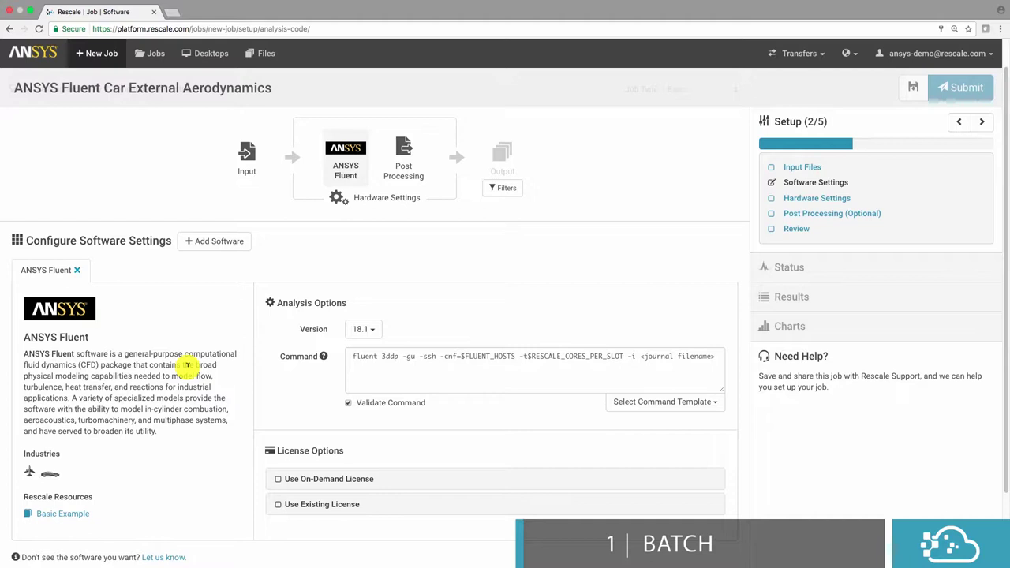
pyautogui.moveTo(641, 356); pyautogui.dragTo(713, 356)
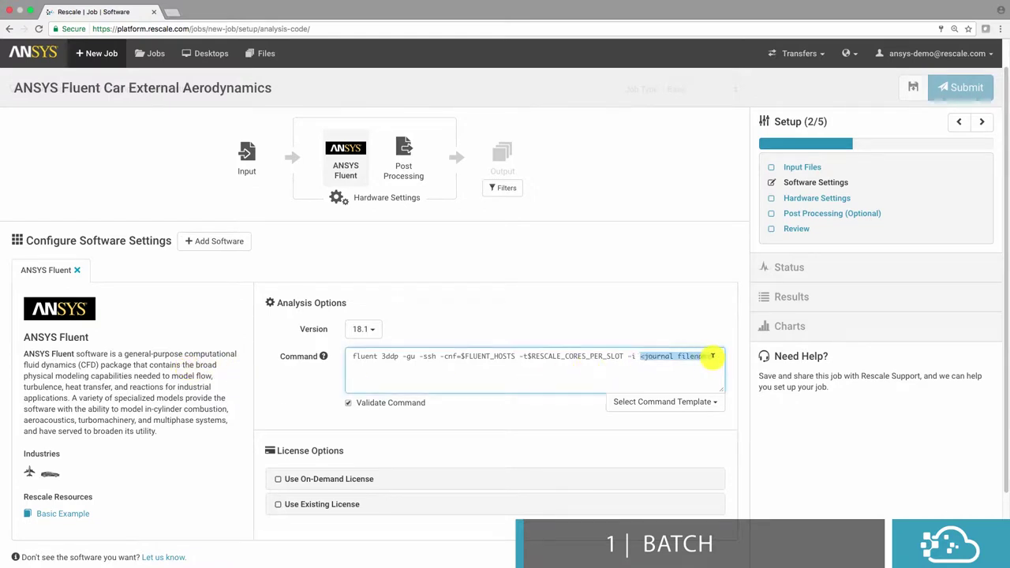
pyautogui.write('run_plot.jou')
pyautogui.scroll(-3, 379, 399)
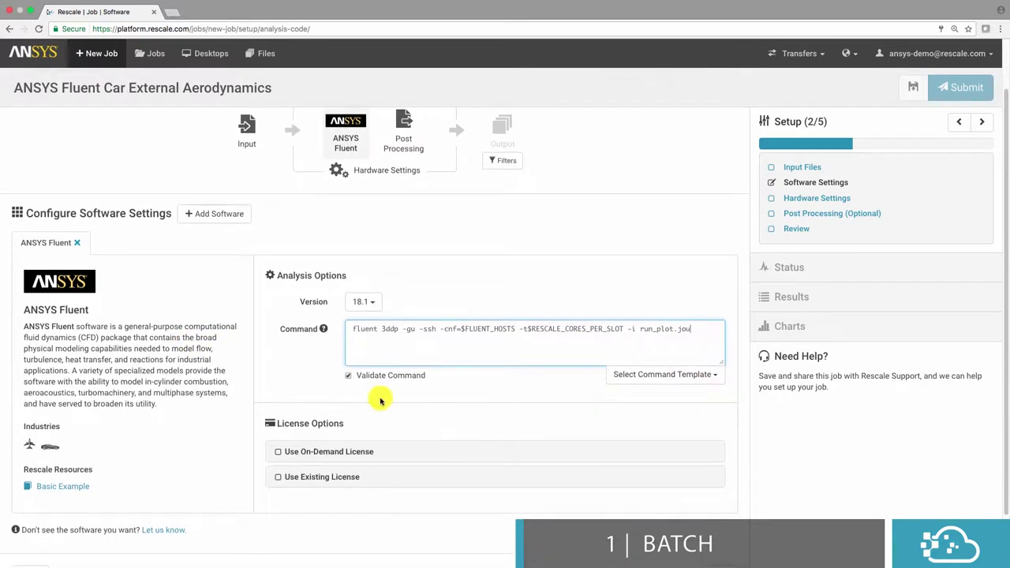
pyautogui.click(328, 389)
pyautogui.scroll(-2, 327, 389)
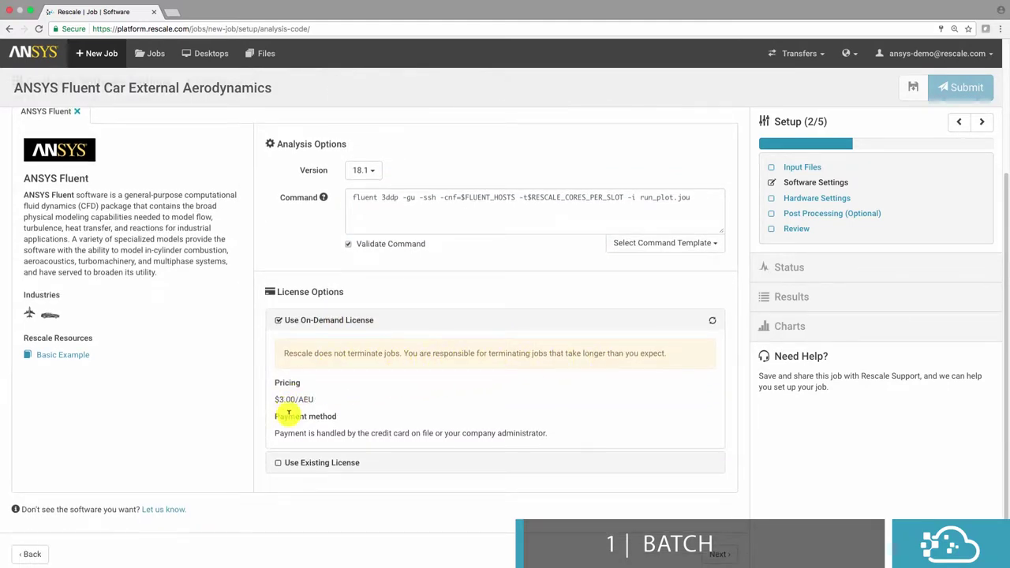
pyautogui.scroll(-1, 389, 442)
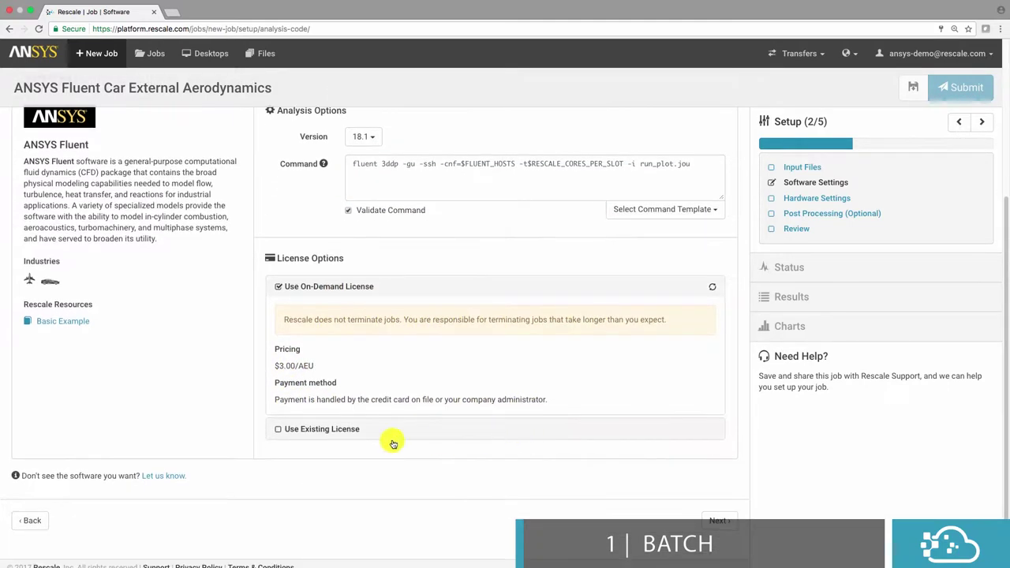
pyautogui.click(289, 431)
pyautogui.scroll(-1, 300, 418)
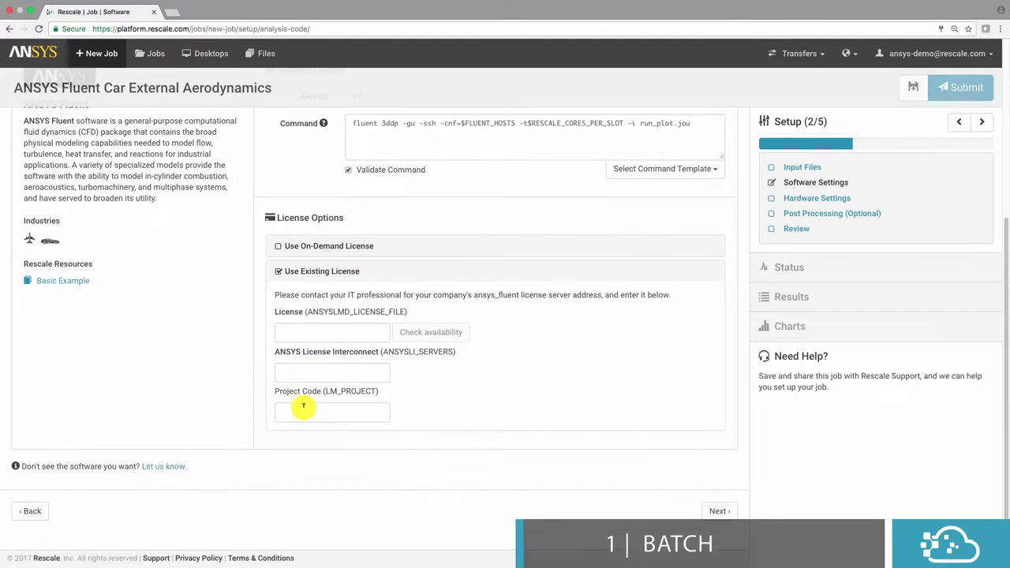
pyautogui.click(293, 335)
pyautogui.write('1001@server.license.company.com')
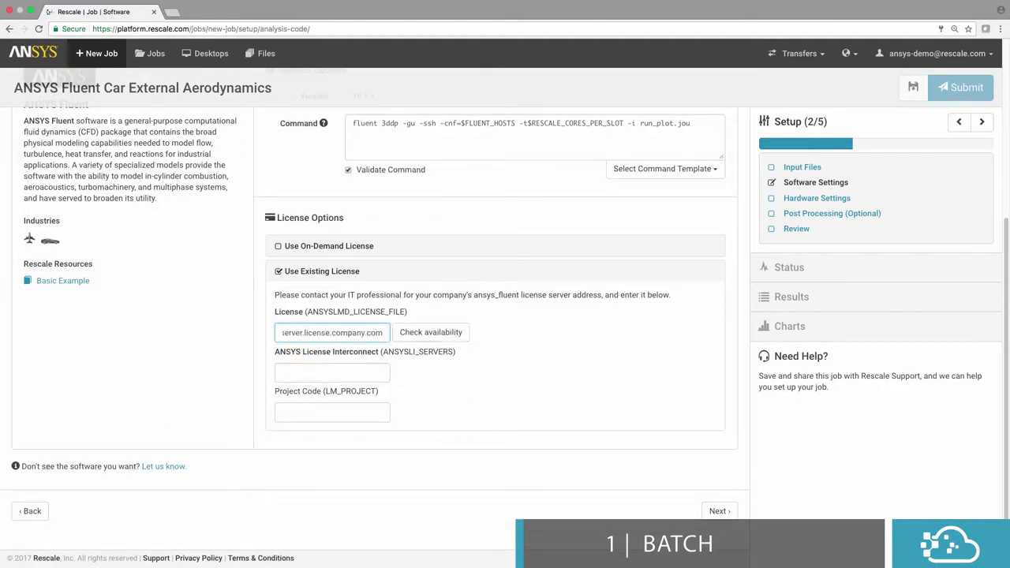
pyautogui.press('Tab')
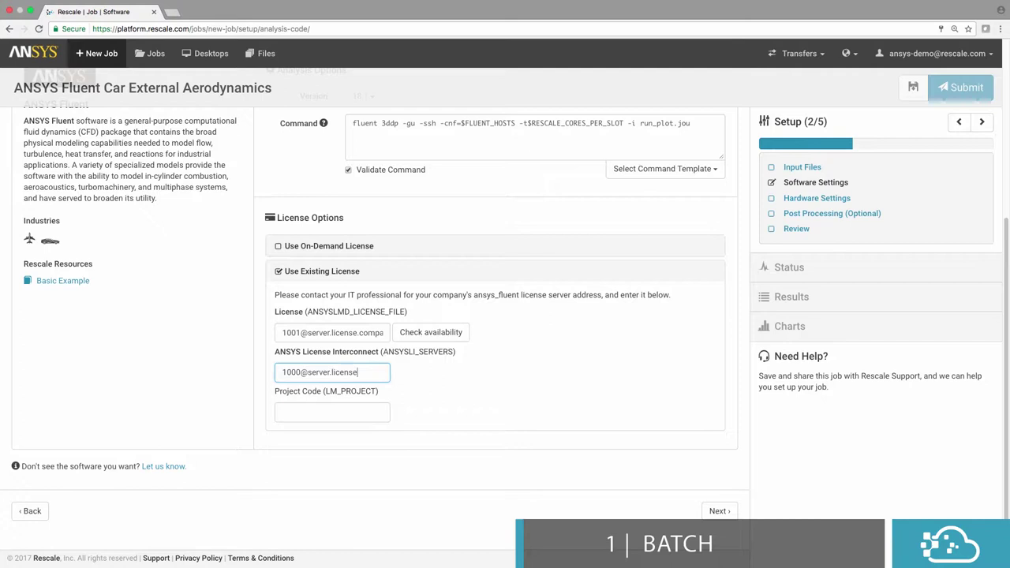
pyautogui.press('Tab')
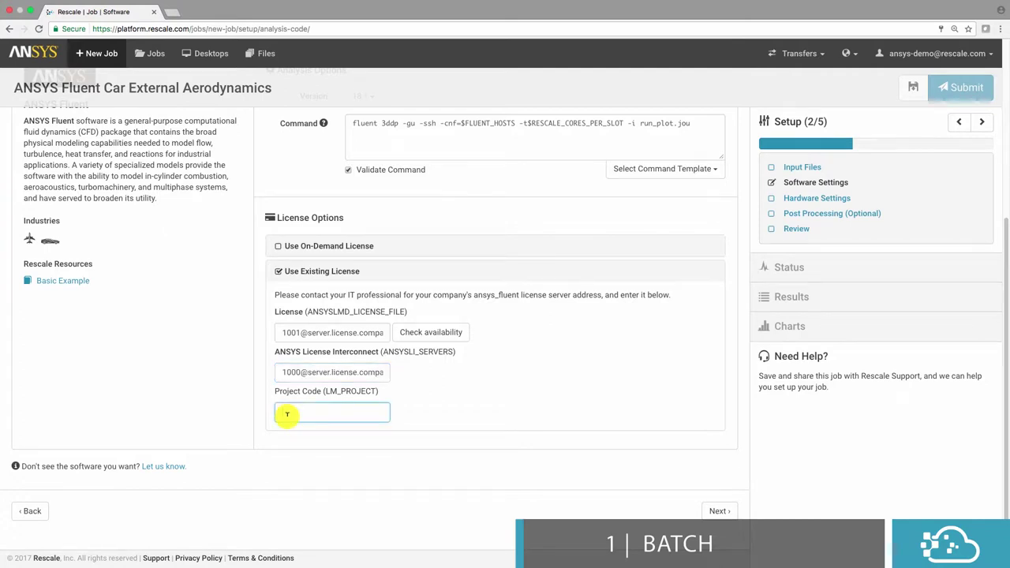
pyautogui.hotkey('ctrl', 'v')
pyautogui.click(417, 414)
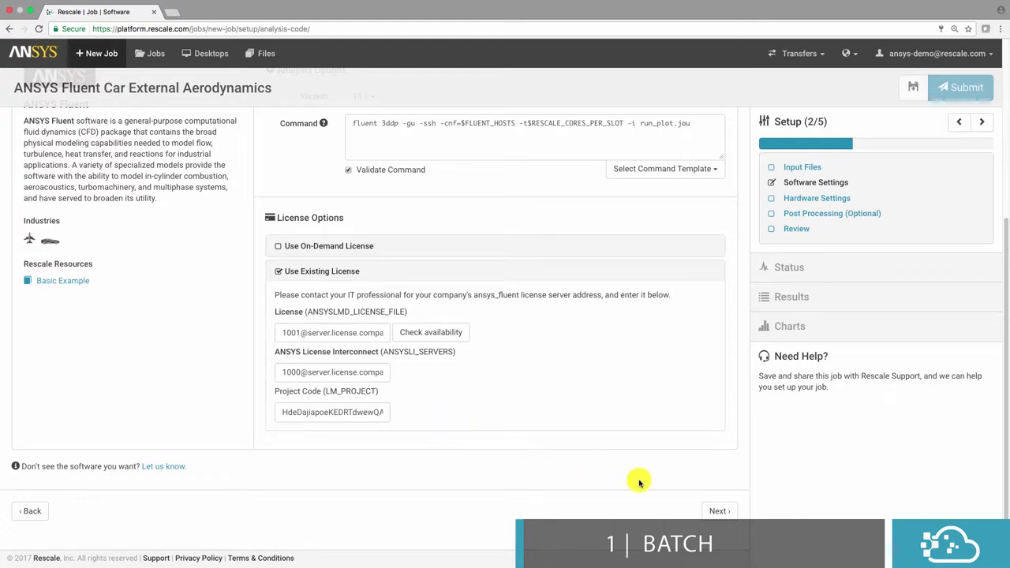
# - Advance to Hardware Settings and expand Specialty Core Types to see the Onyx options
pyautogui.click(720, 512)
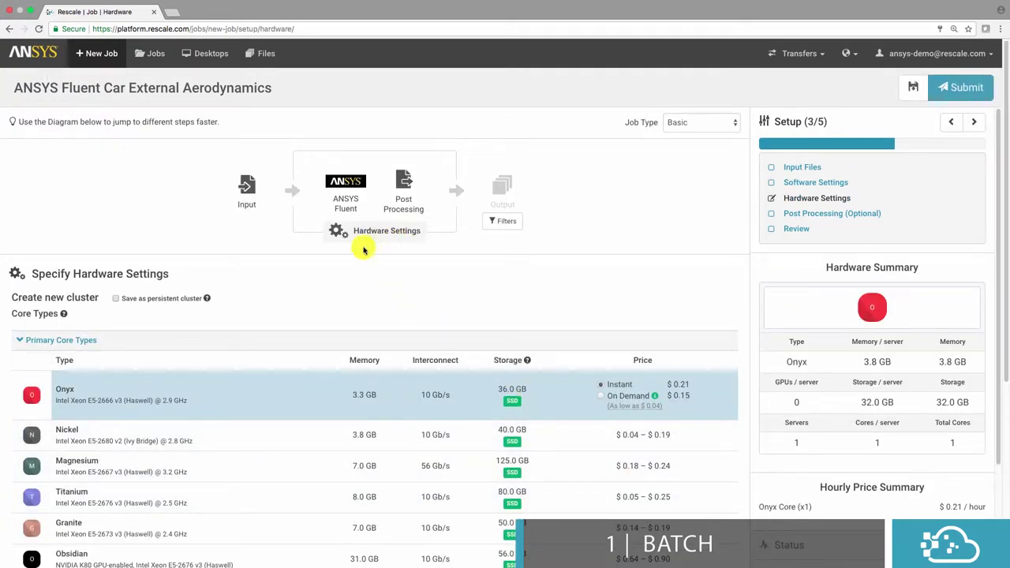
pyautogui.scroll(-1, 255, 316)
pyautogui.scroll(-1, 178, 359)
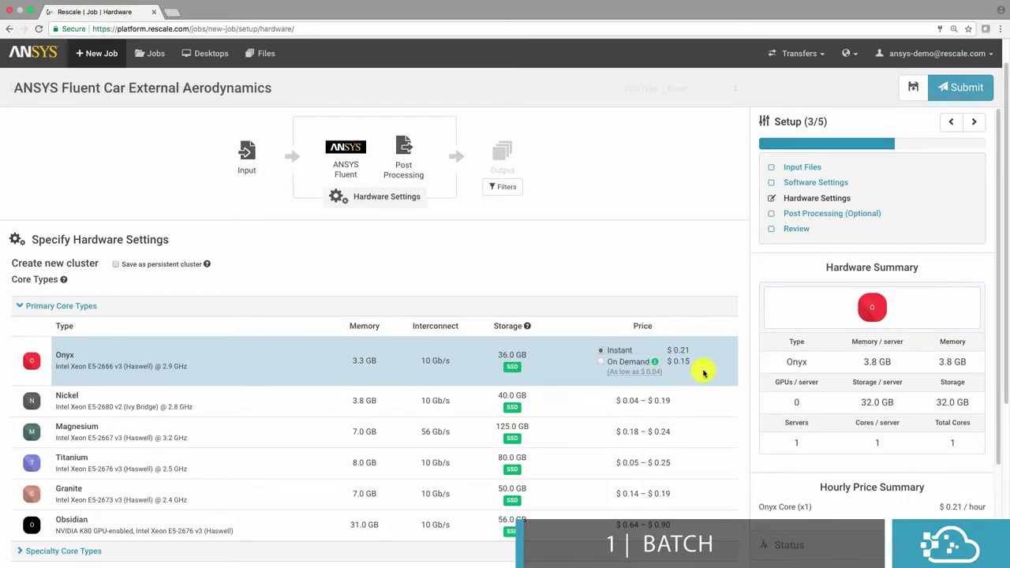
pyautogui.scroll(-3, 678, 450)
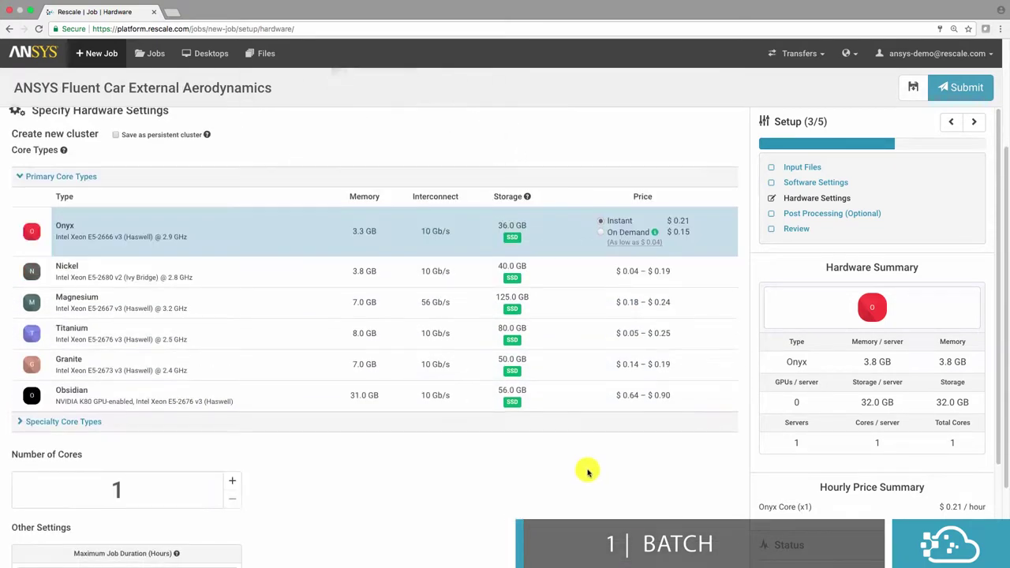
pyautogui.click(71, 424)
pyautogui.scroll(-2, 71, 428)
pyautogui.scroll(-4, 71, 429)
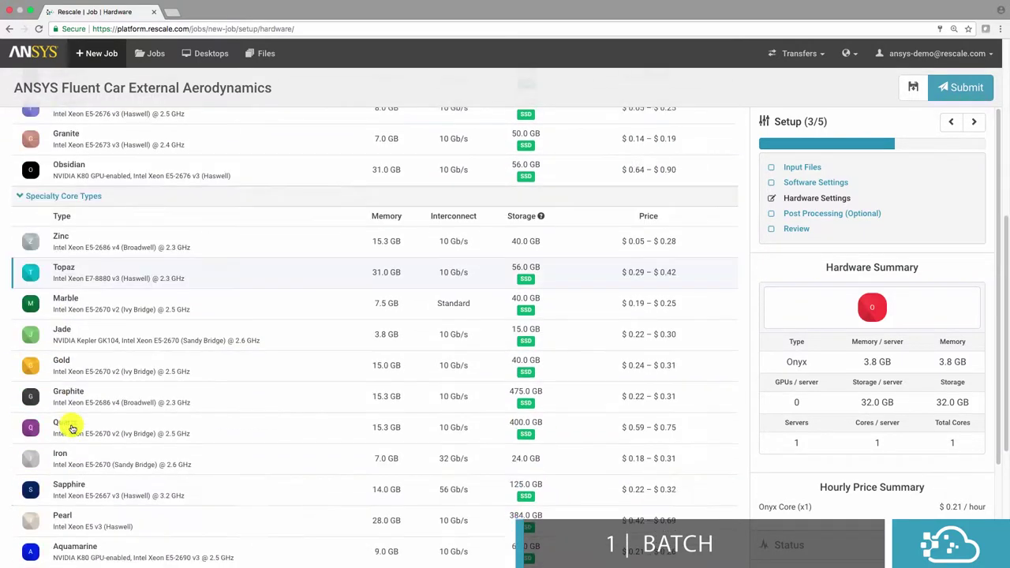
pyautogui.scroll(-3, 71, 429)
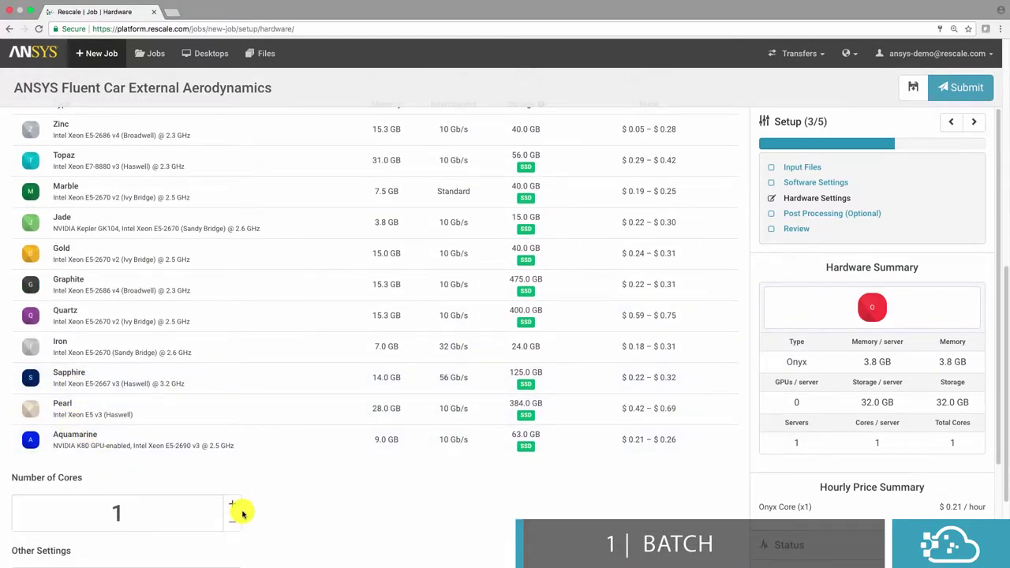
# - Raise the Onyx core count to 36 across 2 servers, then advance to Post Processing
pyautogui.click(237, 509)
pyautogui.click(238, 509)
pyautogui.click(237, 509)
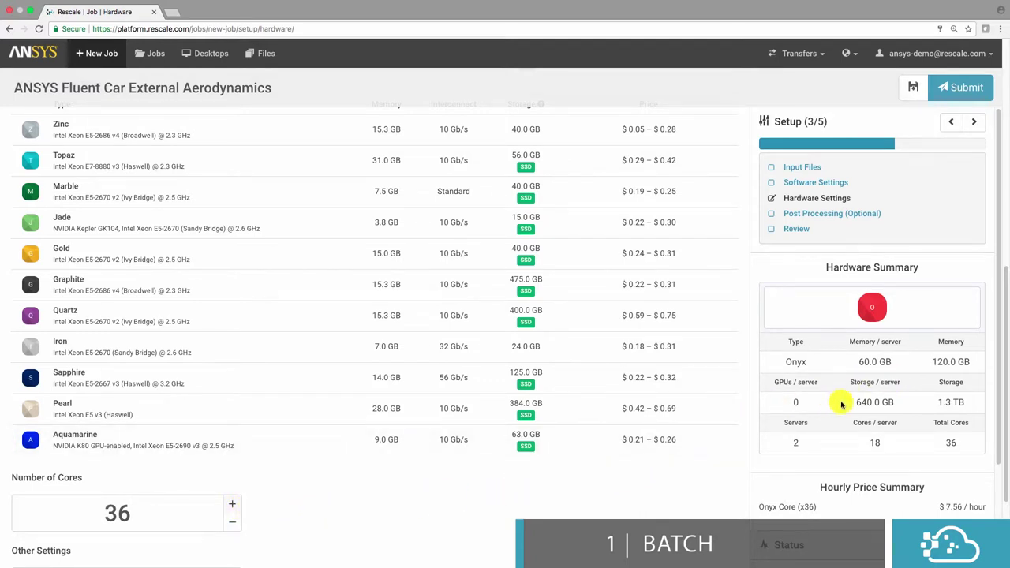
pyautogui.scroll(-3, 705, 492)
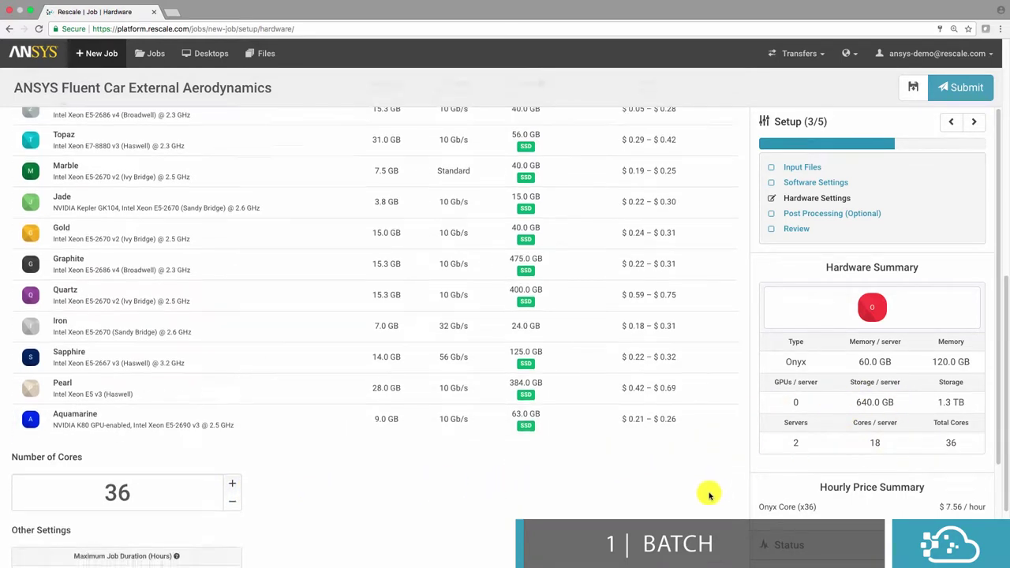
pyautogui.scroll(-1, 706, 504)
pyautogui.click(725, 512)
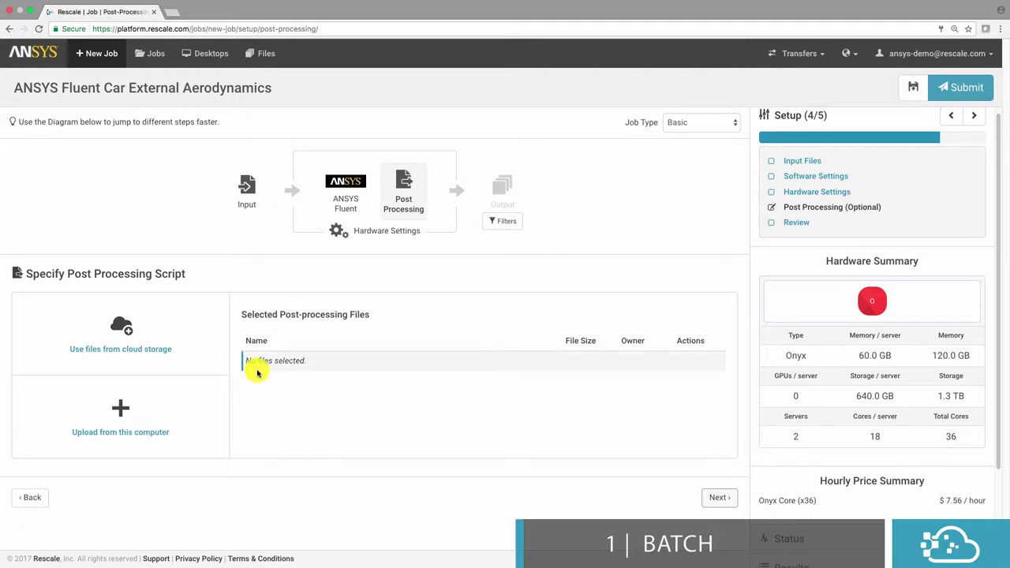
# - Skip Post Processing and advance to Review, showing Fluent 18.1 on 36 Onyx cores
pyautogui.click(716, 495)
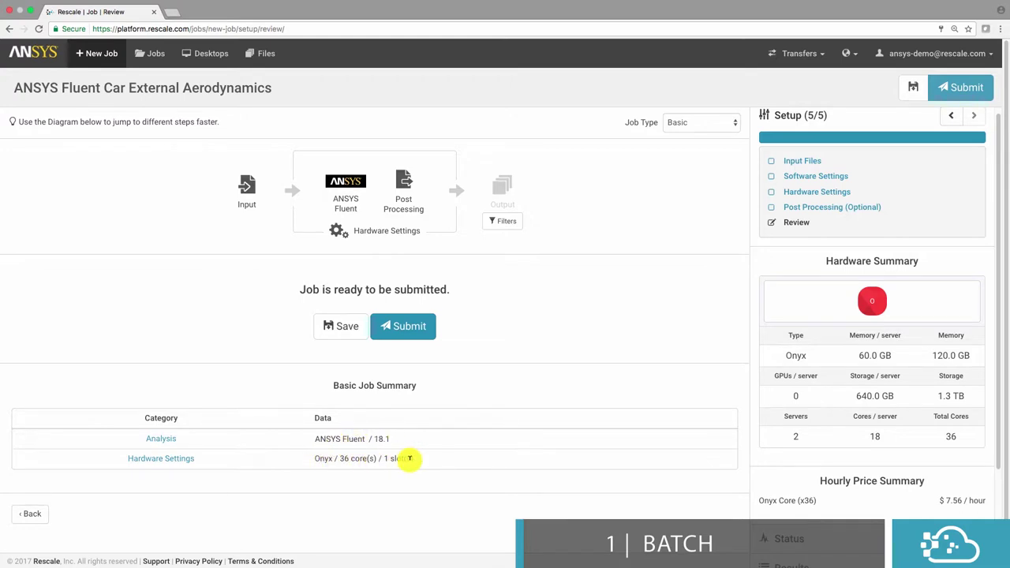
# - Submit the reviewed Fluent job to run on the Onyx cluster
pyautogui.click(401, 327)
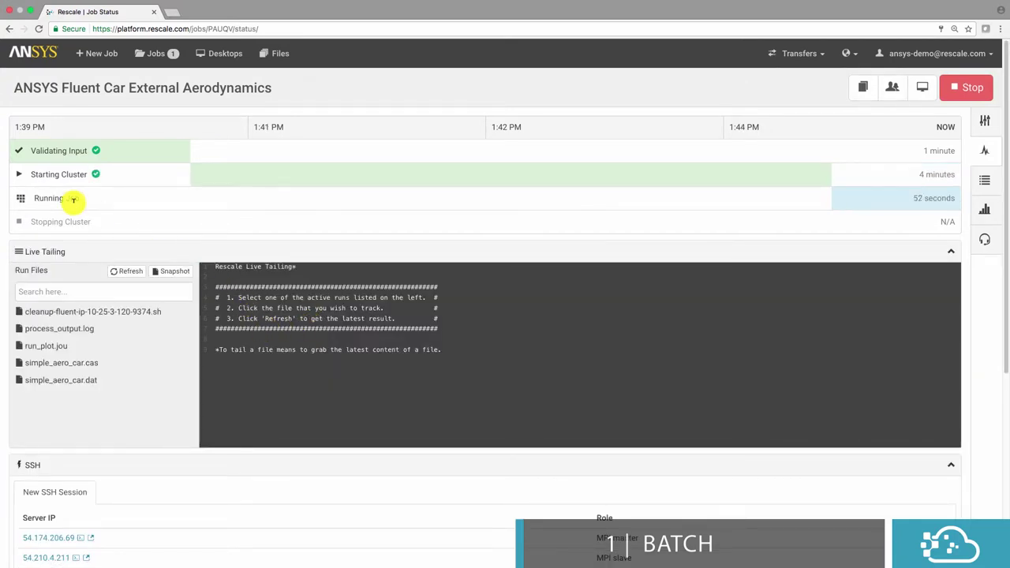
# - Check the residual.jpeg convergence plot and tail process_output.log until the cluster stops
pyautogui.click(45, 333)
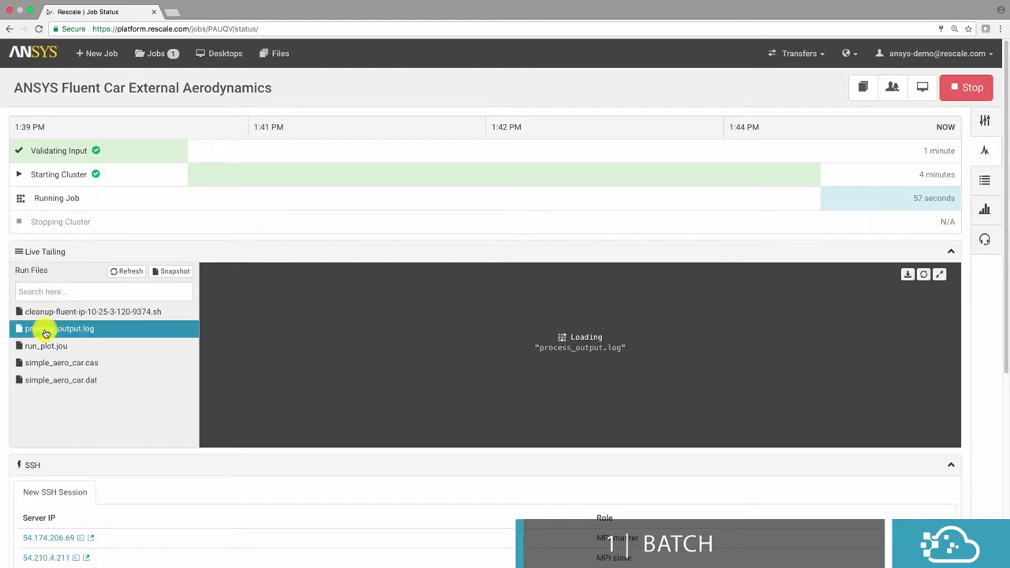
pyautogui.scroll(-1, 149, 260)
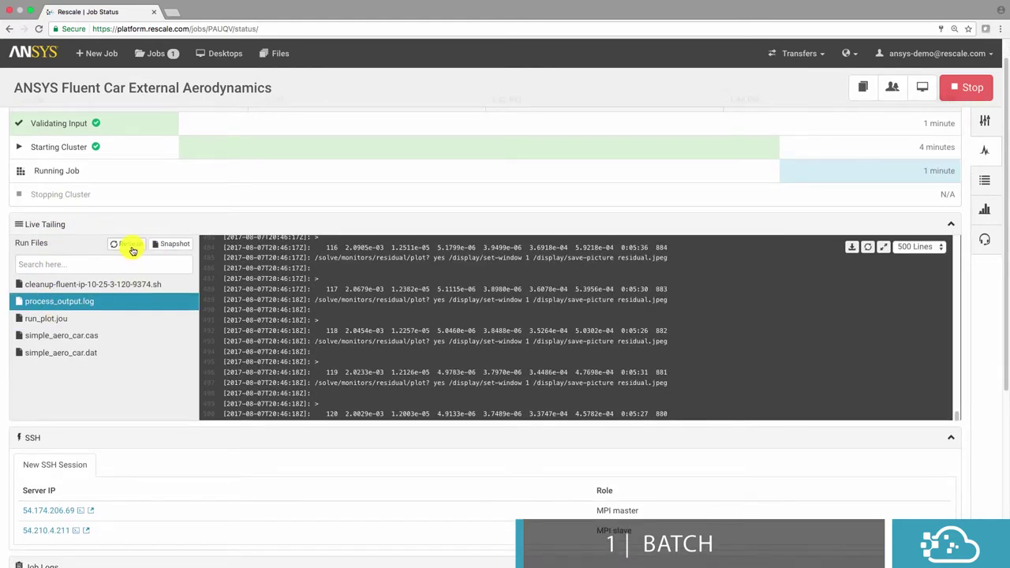
pyautogui.click(133, 251)
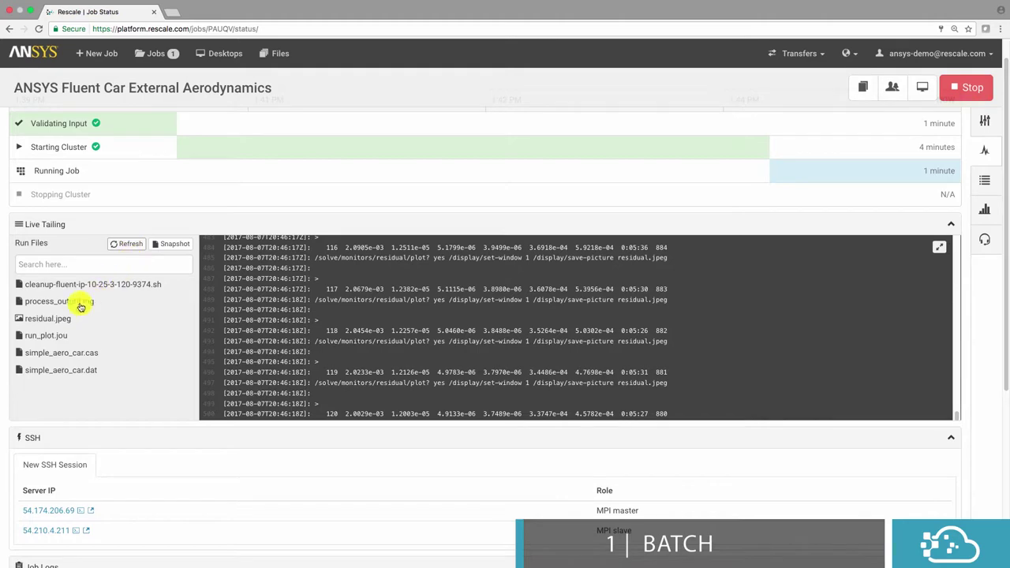
pyautogui.click(58, 318)
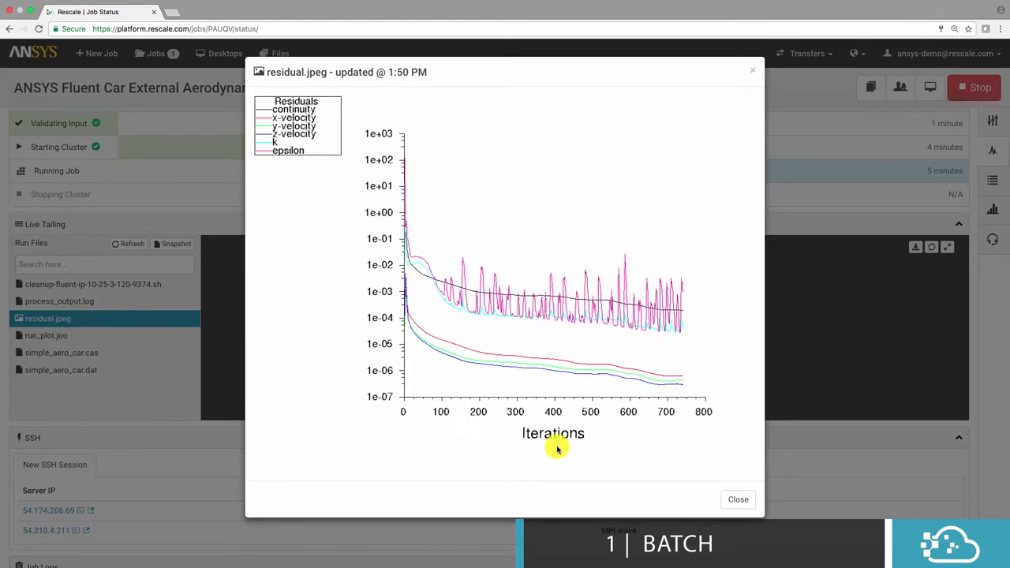
pyautogui.click(737, 499)
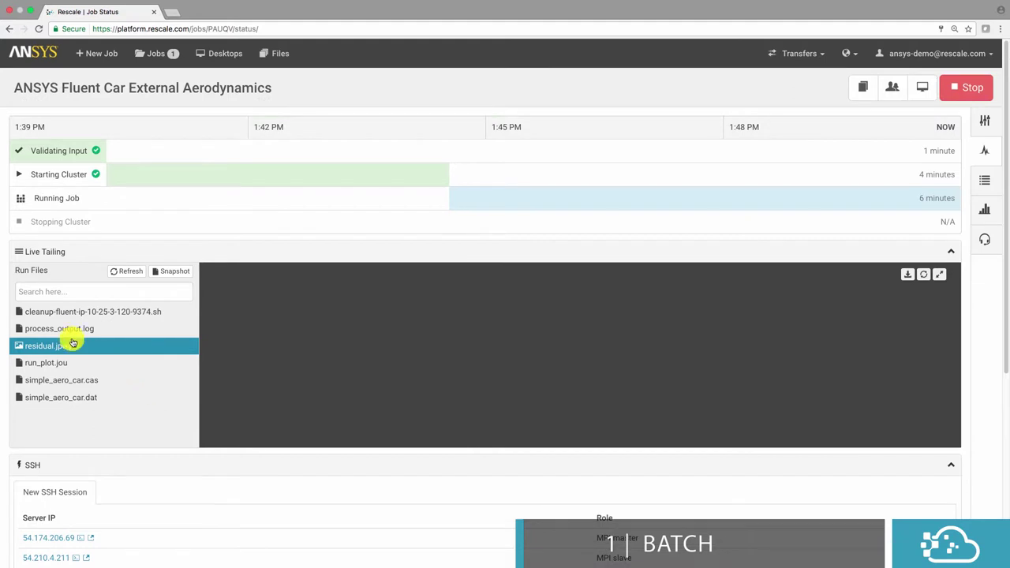
pyautogui.click(60, 328)
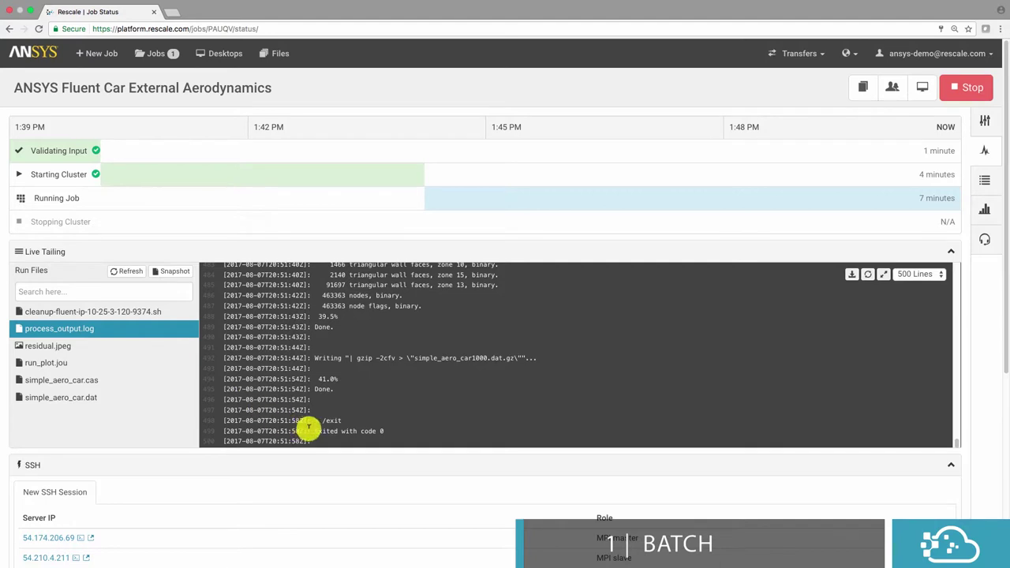
pyautogui.scroll(-1, 394, 434)
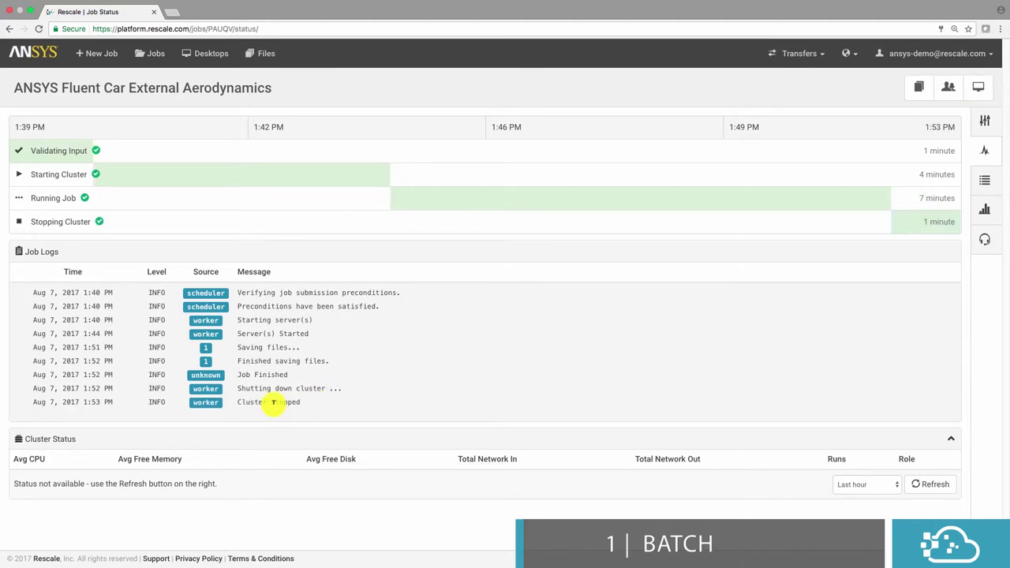
# - Launch a visualization desktop for the job from its Results page
pyautogui.click(981, 182)
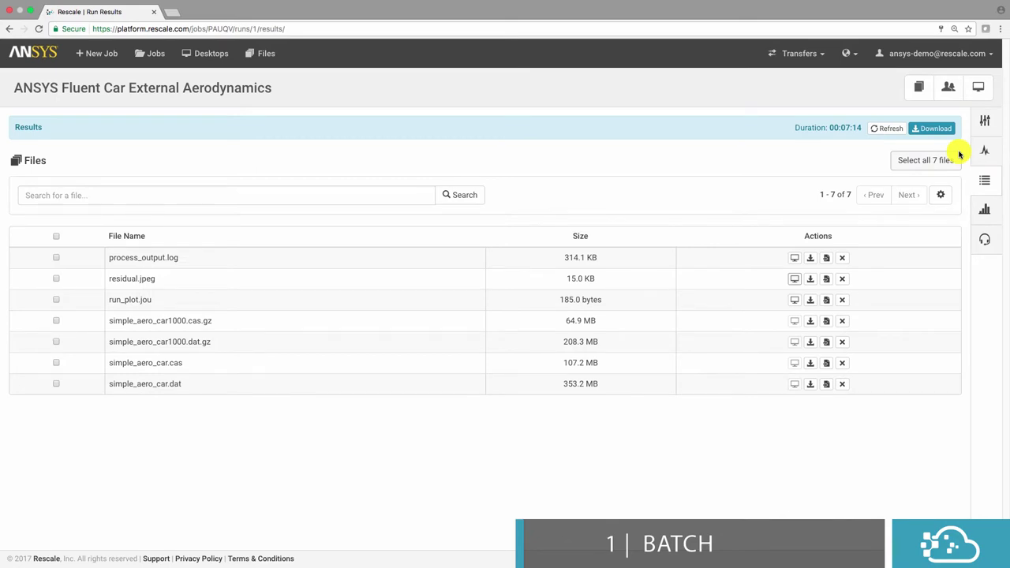
pyautogui.click(971, 91)
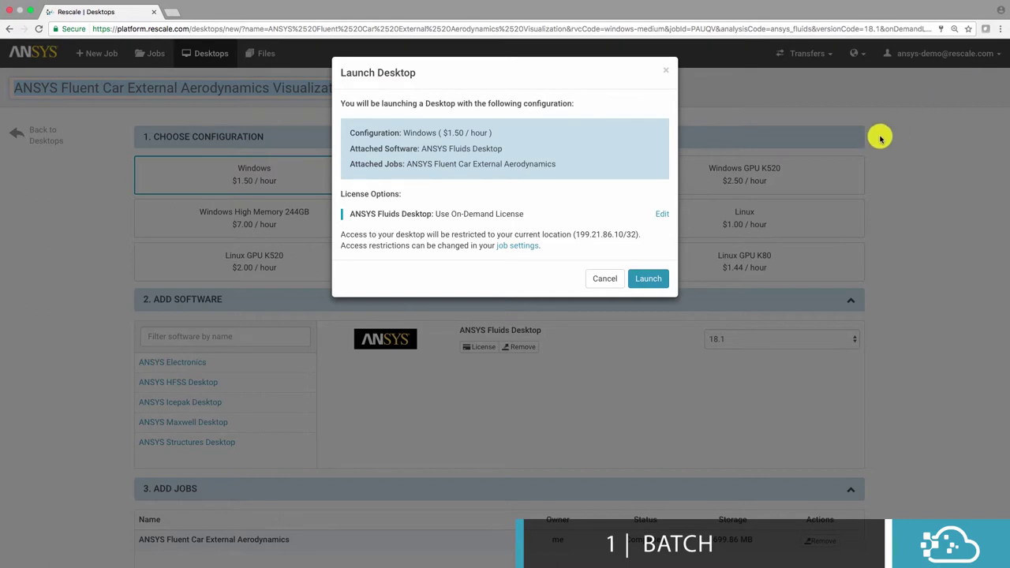
pyautogui.click(657, 280)
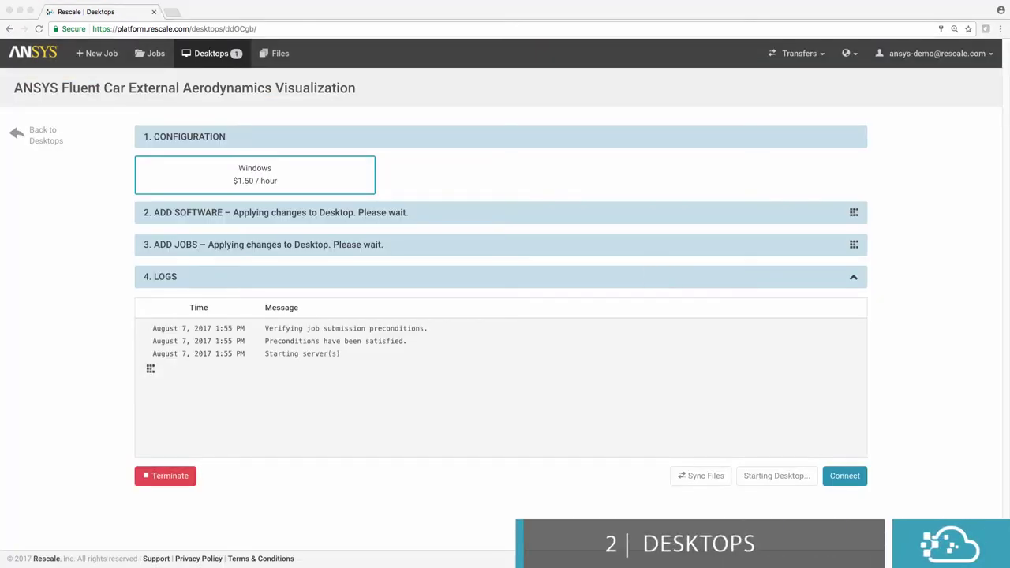
# - Confirm ANSYS Fluids Desktop 18.1 and the completed car job are attached, and bring up connection options
pyautogui.click(101, 403)
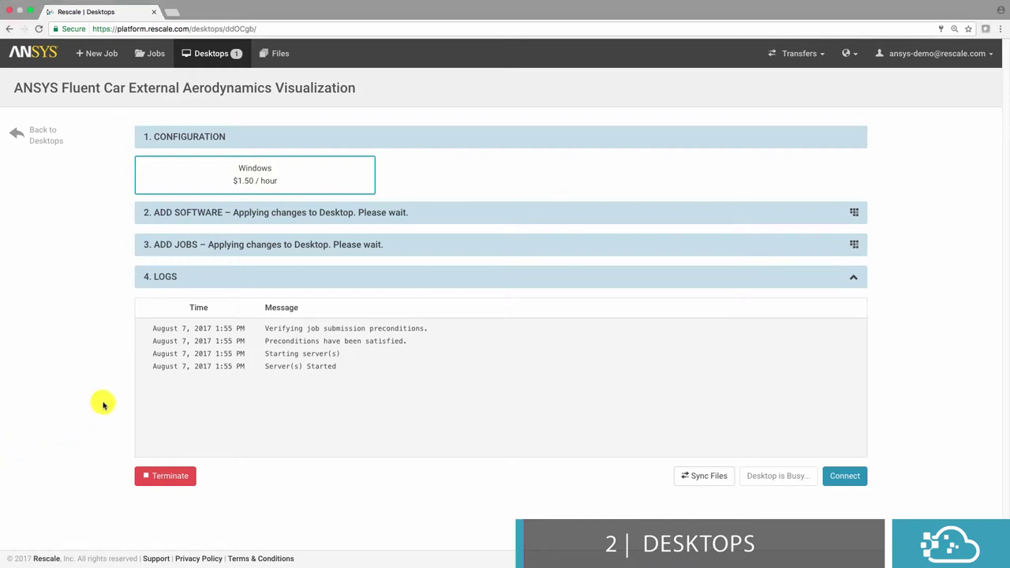
pyautogui.click(199, 214)
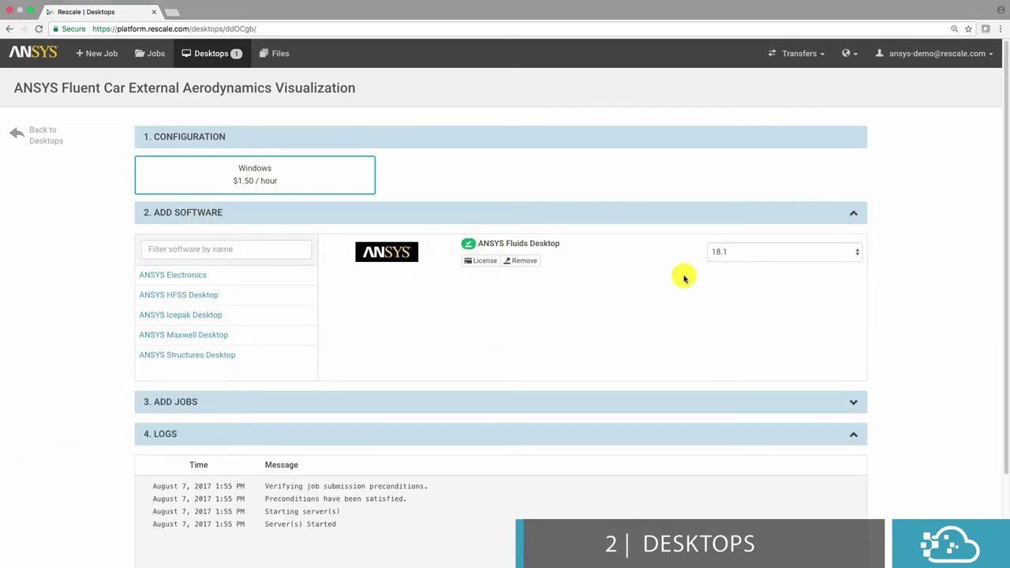
pyautogui.click(694, 403)
pyautogui.scroll(-2, 694, 407)
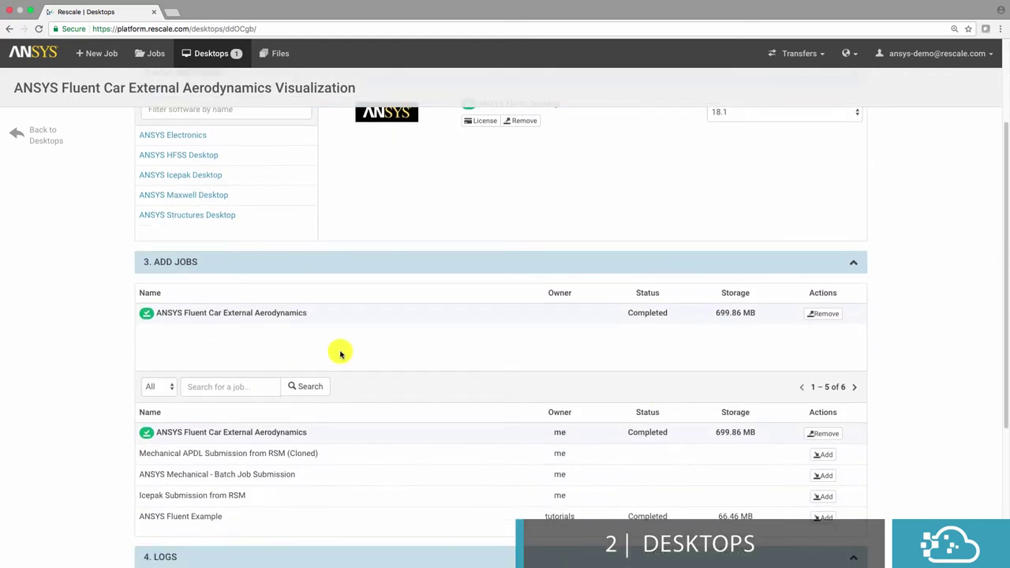
pyautogui.scroll(-3, 852, 355)
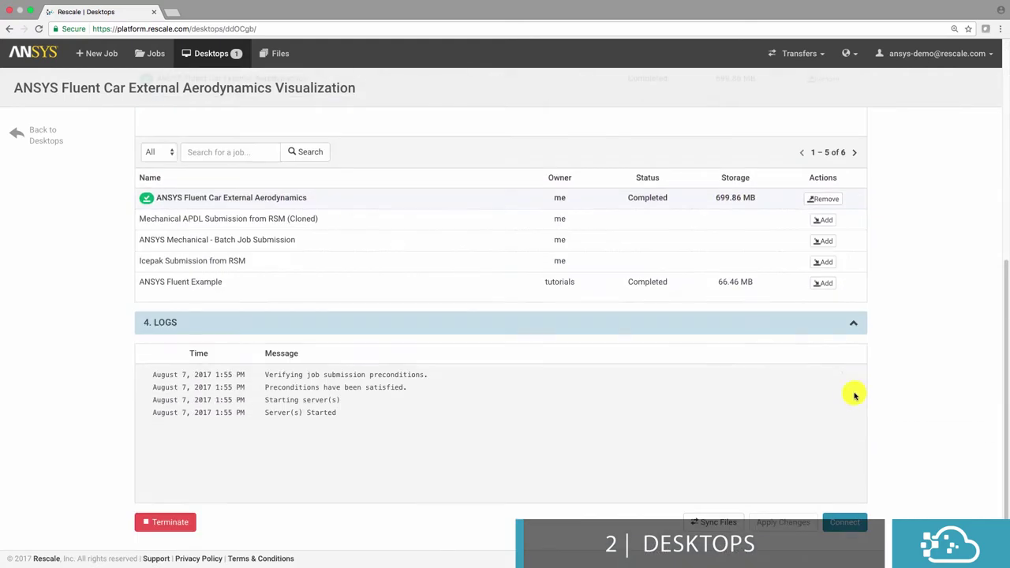
pyautogui.click(840, 521)
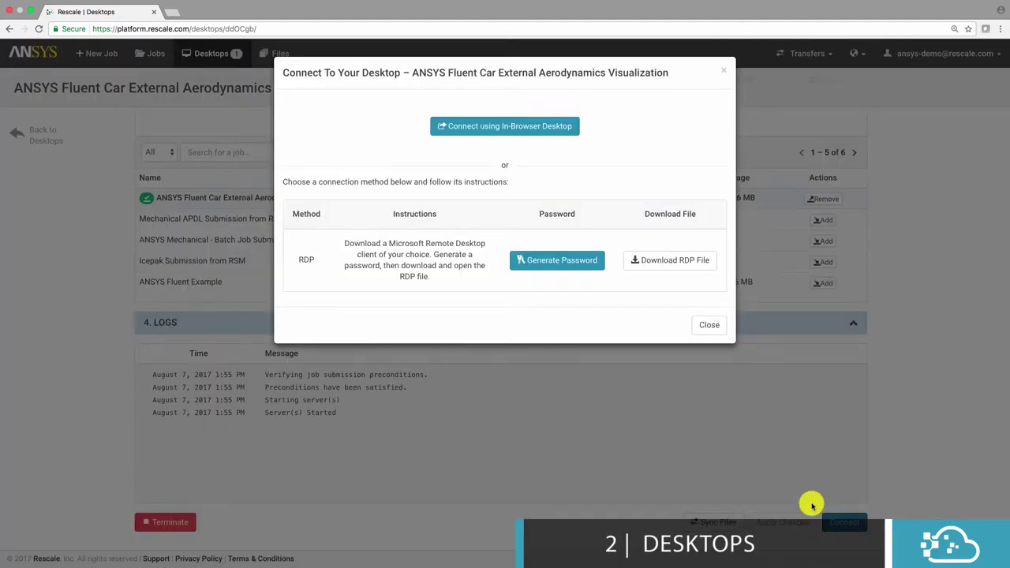
# - Connect to the in-browser desktop and launch Fluent 18.1 in local-machine parallel mode
pyautogui.click(509, 128)
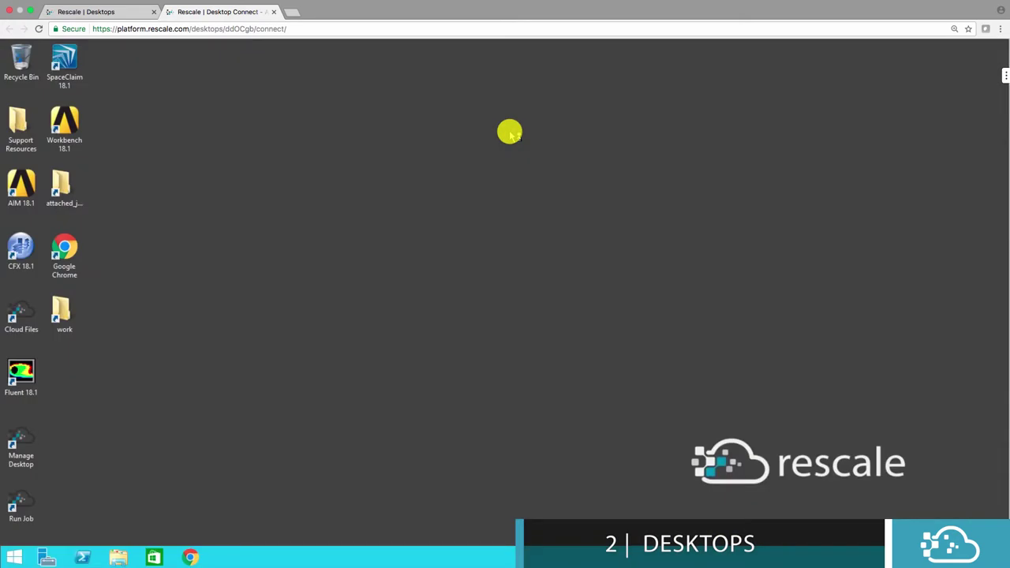
pyautogui.doubleClick(21, 371)
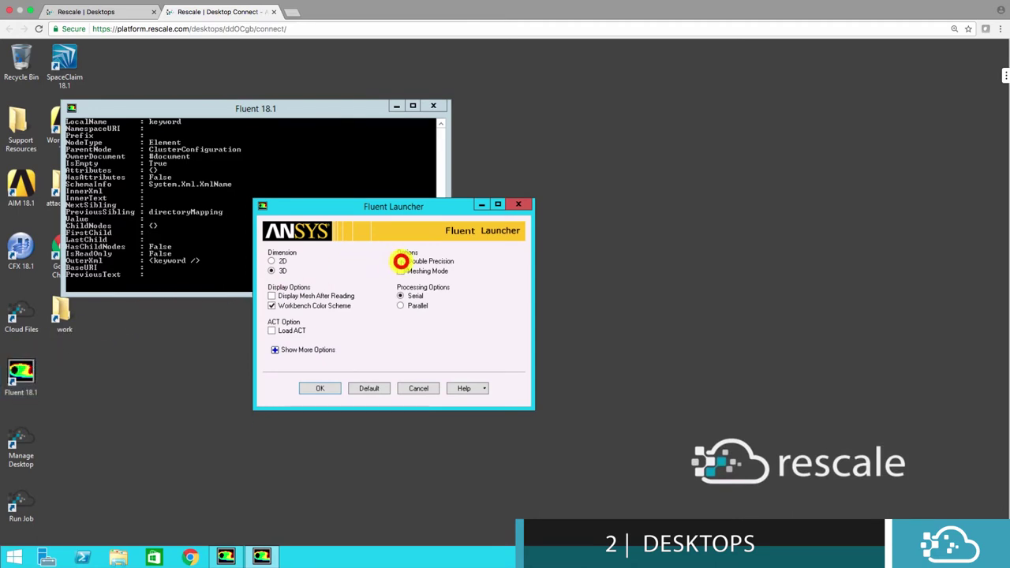
pyautogui.click(400, 306)
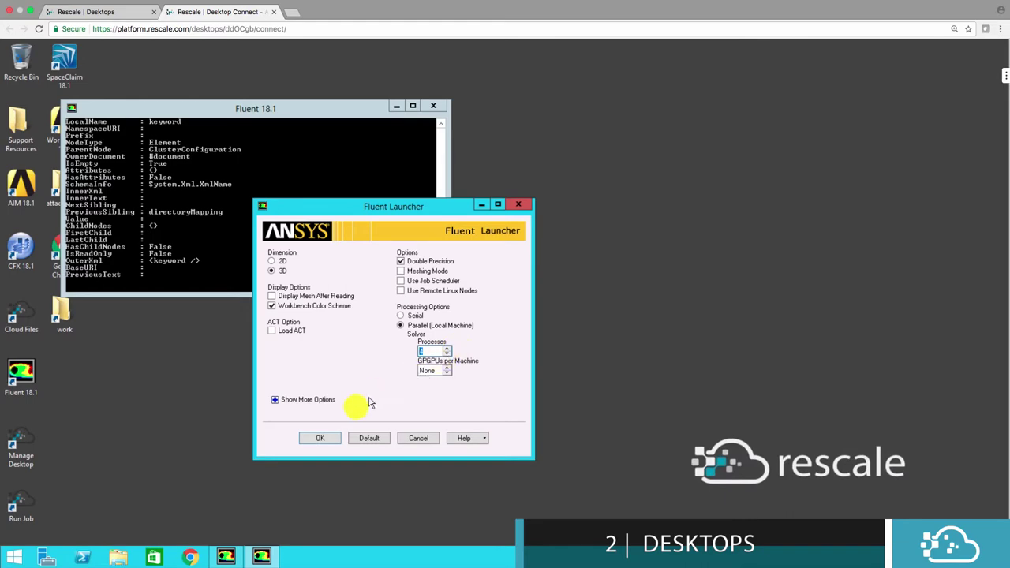
pyautogui.click(320, 439)
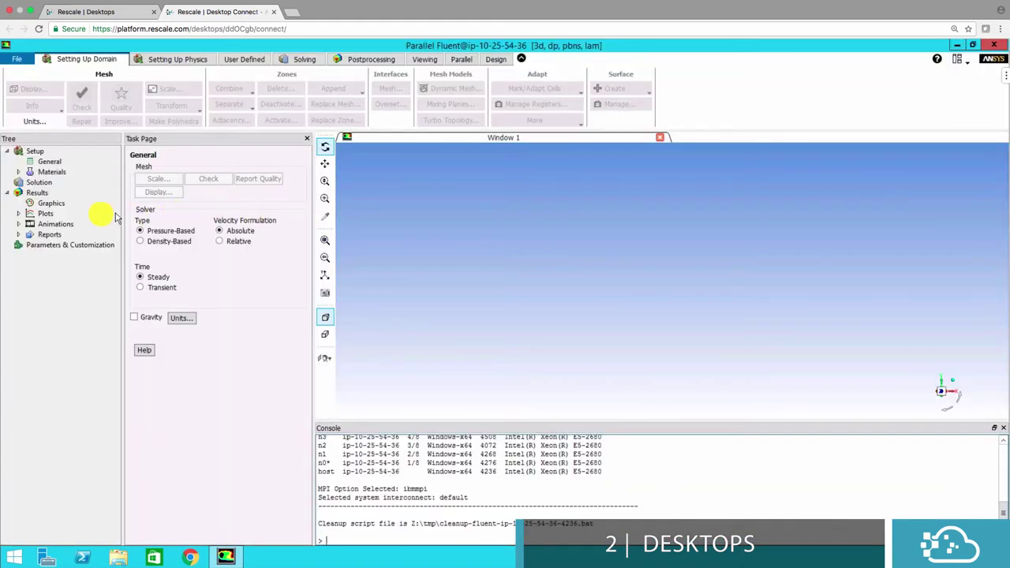
# - Read simple_aero_car1000.cas.gz from Desktop > attached_jobs > car job > run1
pyautogui.click(16, 59)
pyautogui.moveTo(32, 72)
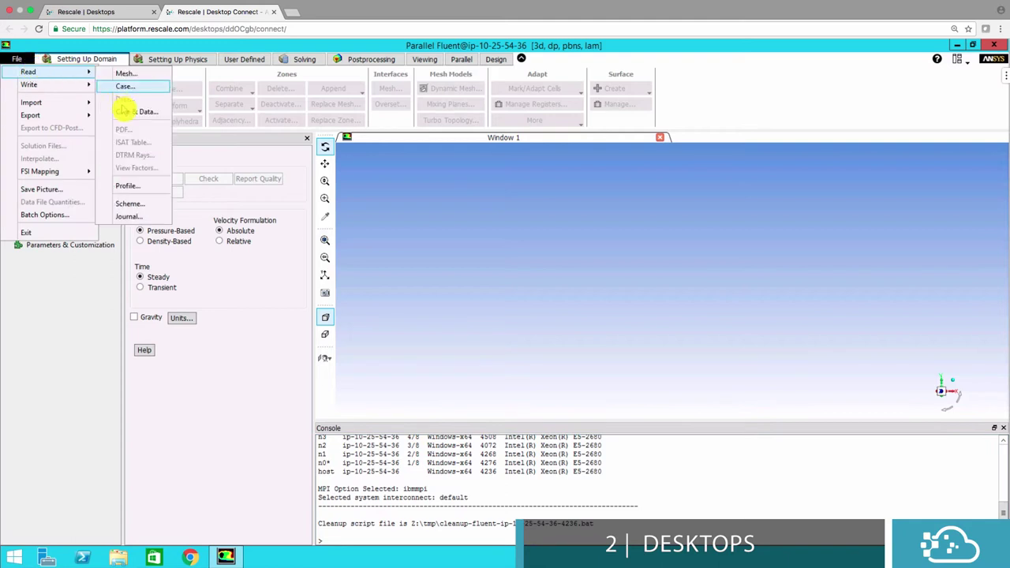
pyautogui.click(130, 111)
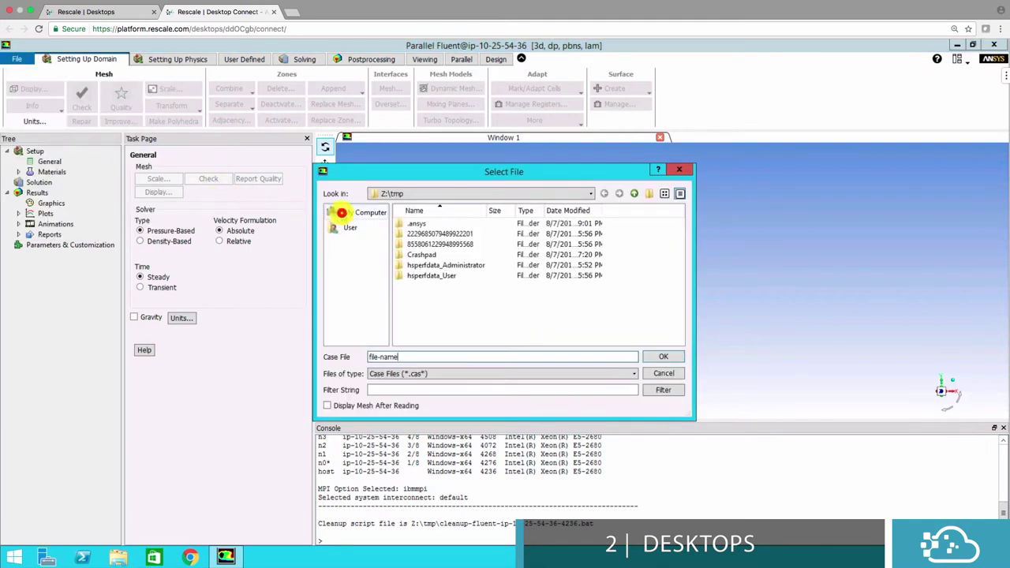
pyautogui.click(350, 227)
pyautogui.doubleClick(420, 255)
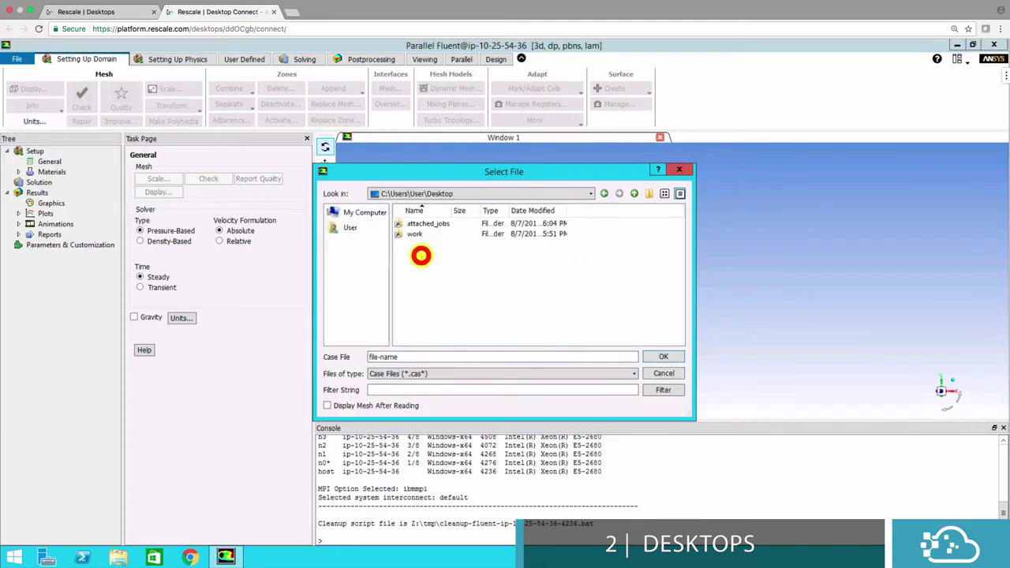
pyautogui.doubleClick(416, 224)
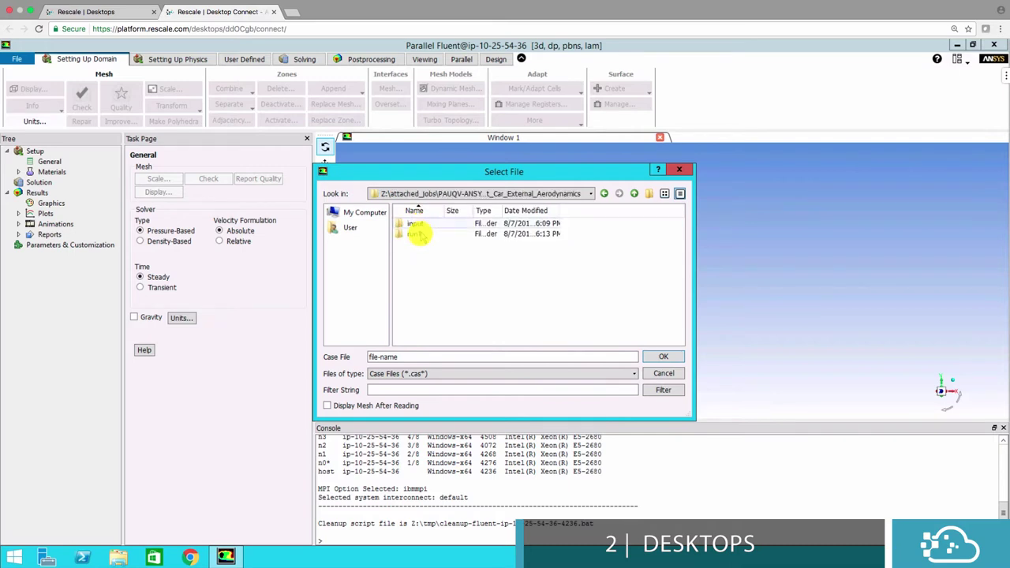
pyautogui.doubleClick(418, 235)
pyautogui.click(469, 235)
pyautogui.doubleClick(469, 234)
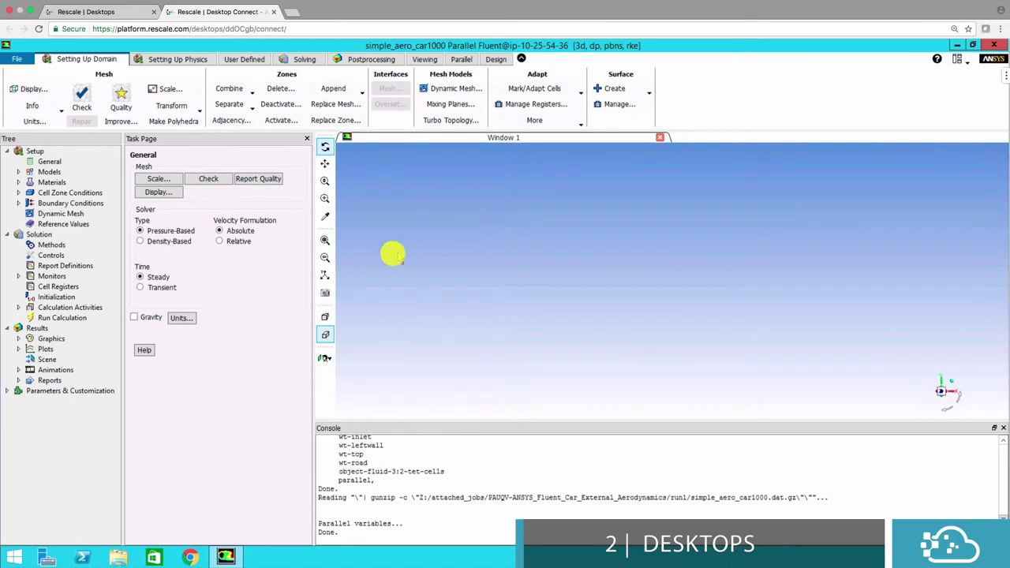
# - Display contour-2 wall shear stress on the car and rotate to oblique and side close-ups
pyautogui.doubleClick(51, 339)
pyautogui.doubleClick(64, 359)
pyautogui.doubleClick(76, 380)
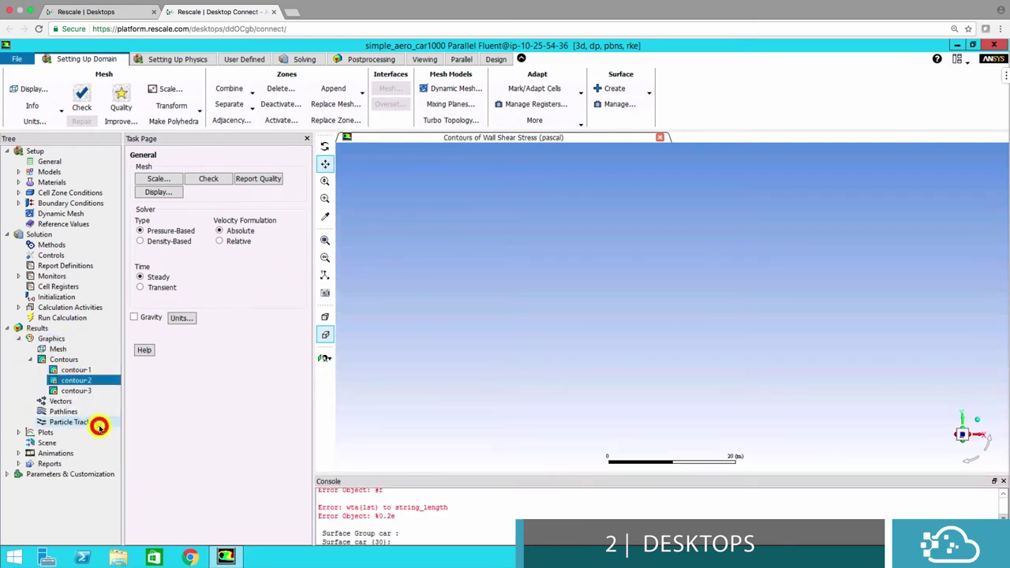
pyautogui.click(326, 151)
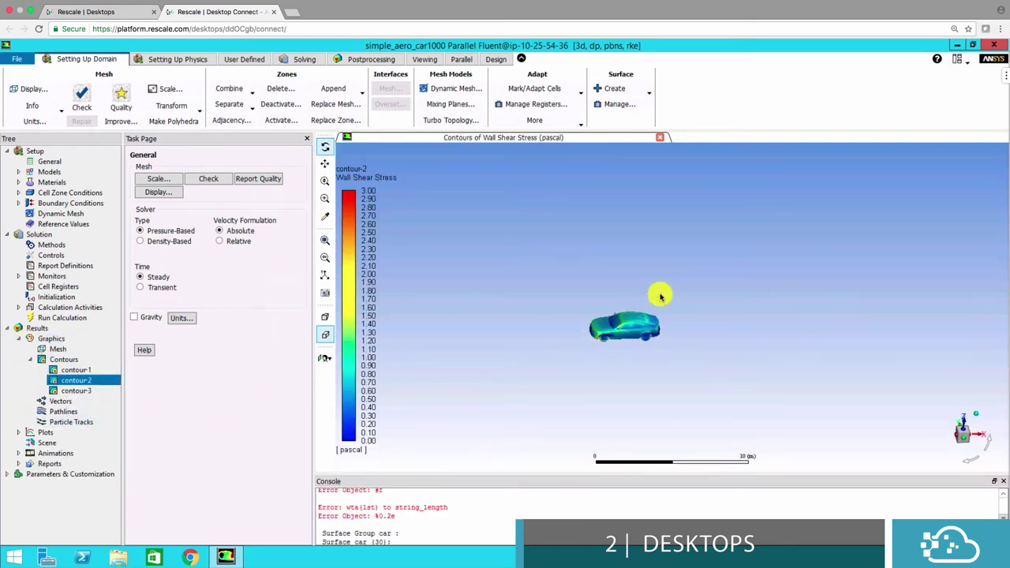
pyautogui.moveTo(660, 293)
pyautogui.mouseDown()
pyautogui.moveTo(614, 402)
pyautogui.moveTo(733, 326)
pyautogui.moveTo(952, 440)
pyautogui.moveTo(512, 234)
pyautogui.mouseUp()
pyautogui.scroll(3, 771, 300)
pyautogui.scroll(2, 794, 289)
pyautogui.scroll(3, 658, 302)
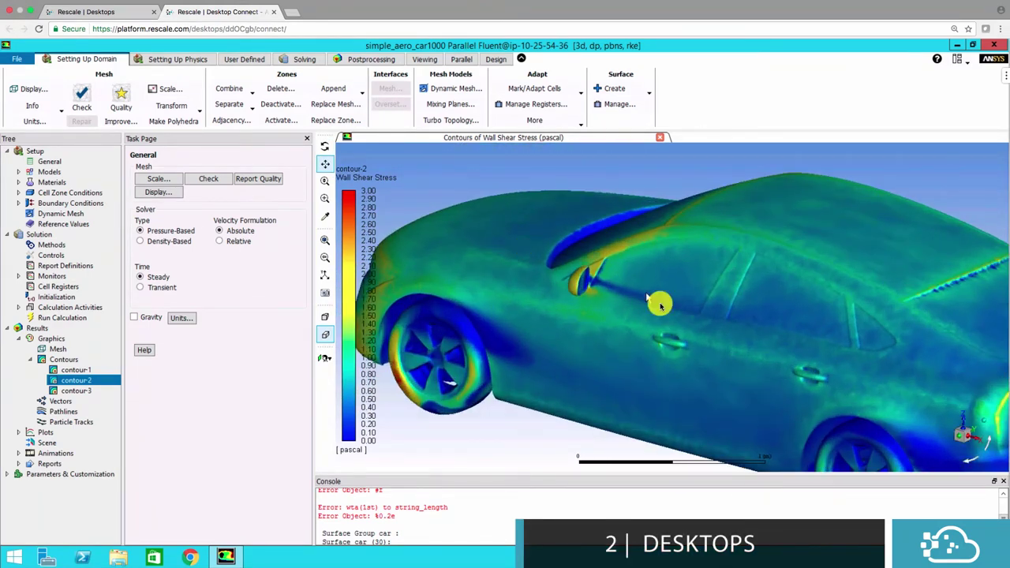
pyautogui.moveTo(768, 354); pyautogui.dragTo(629, 375)
# - Display contour-3 static pressure and orbit to front-oblique and rear-underside views
pyautogui.rightClick(65, 389)
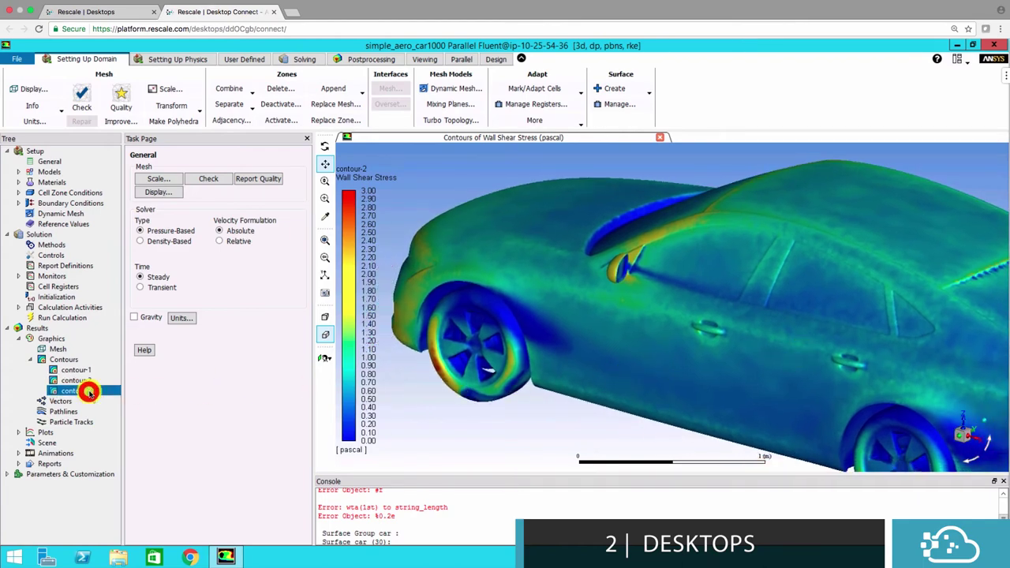
pyautogui.click(108, 442)
pyautogui.scroll(-3, 718, 412)
pyautogui.moveTo(718, 413); pyautogui.dragTo(727, 380)
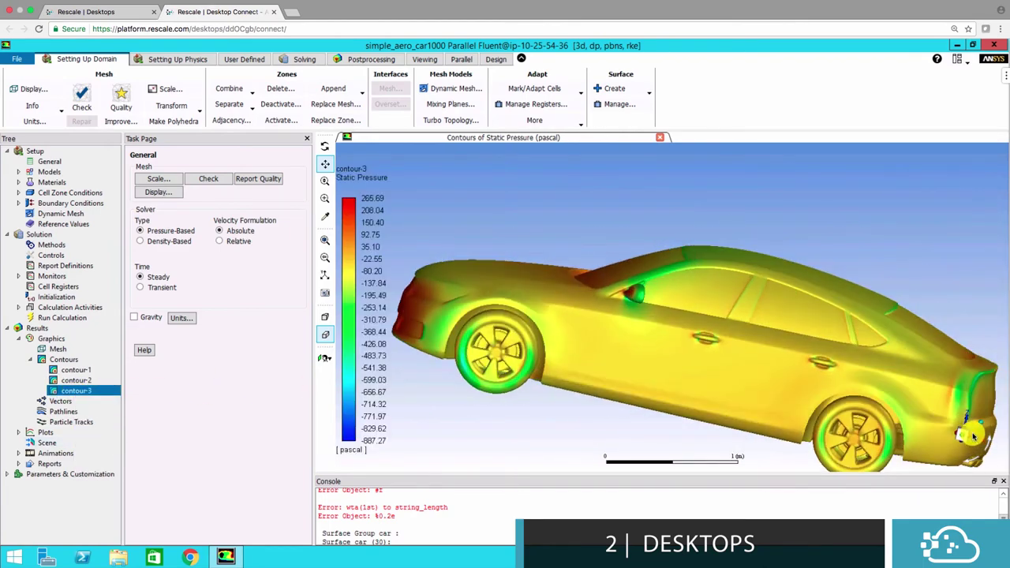
pyautogui.moveTo(842, 321); pyautogui.dragTo(796, 407)
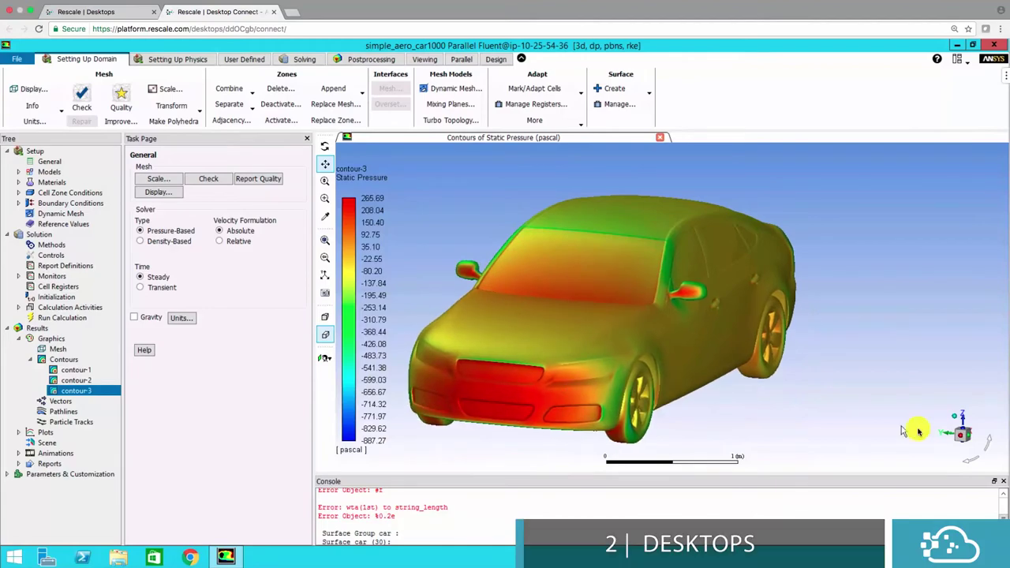